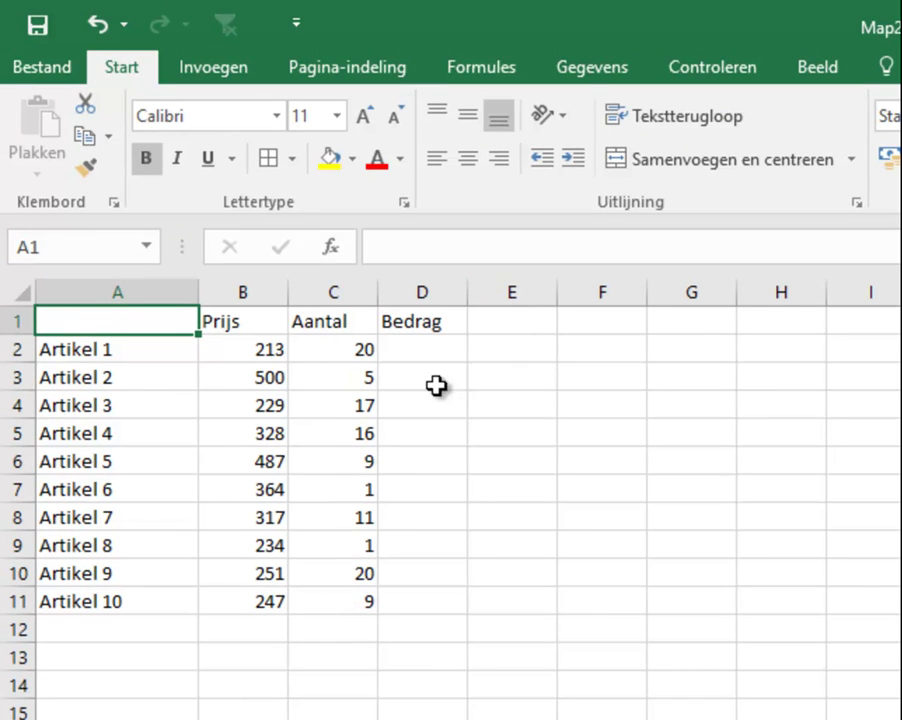
- Enter =B2*C2 in D2 so Artikel 1's Bedrag shows 4260
click(435, 347)
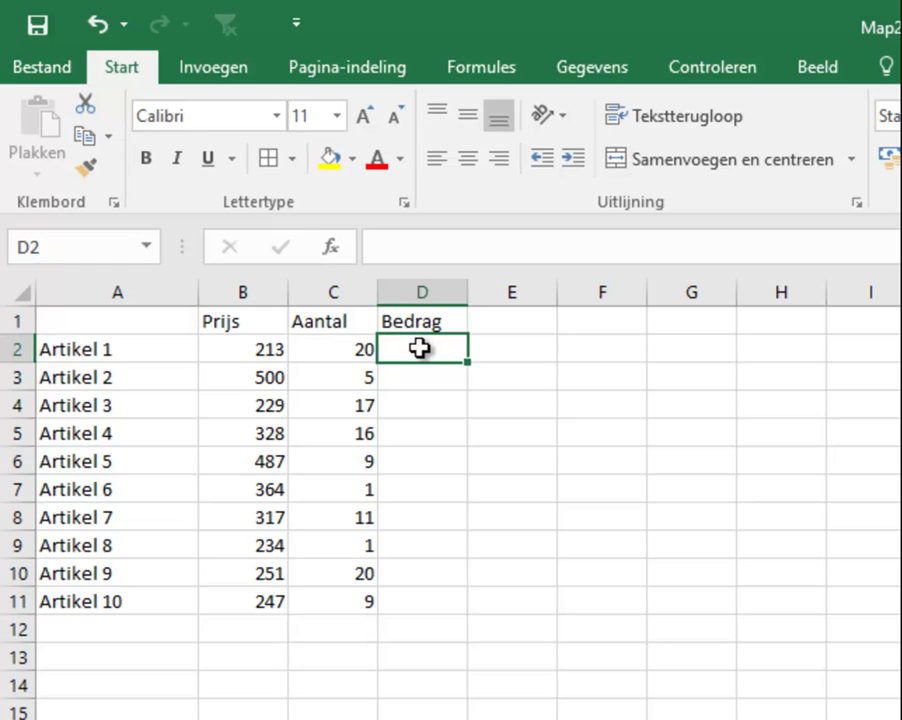
text(=)
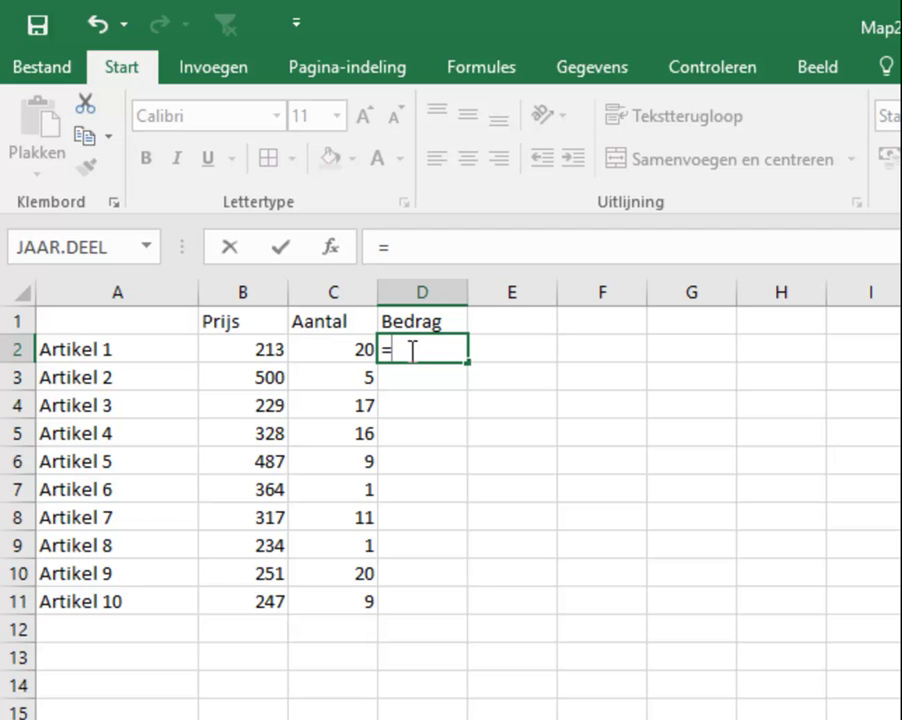
click(217, 349)
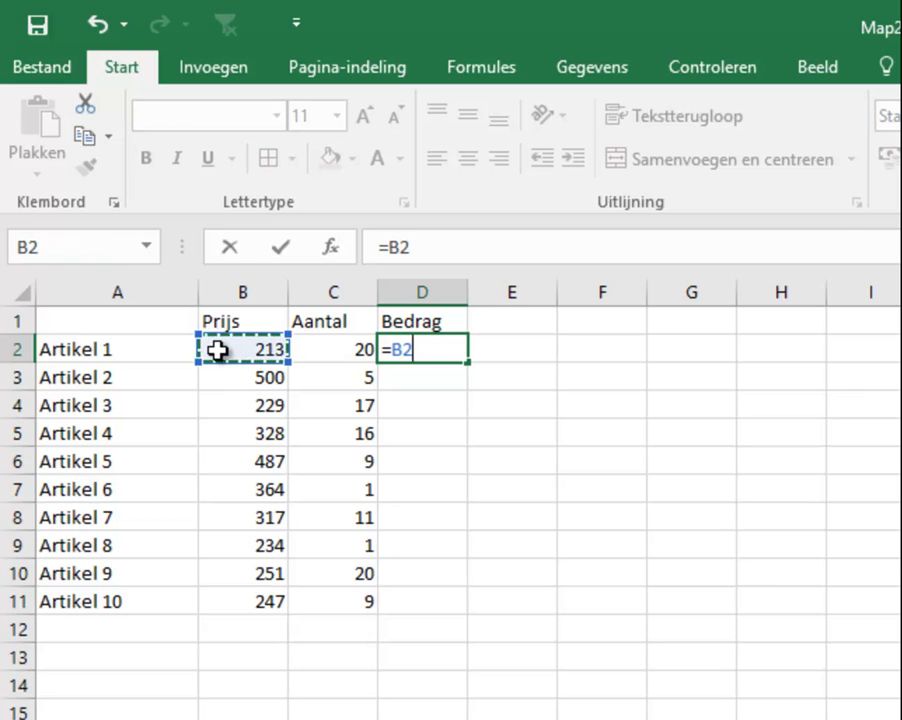
text(*)
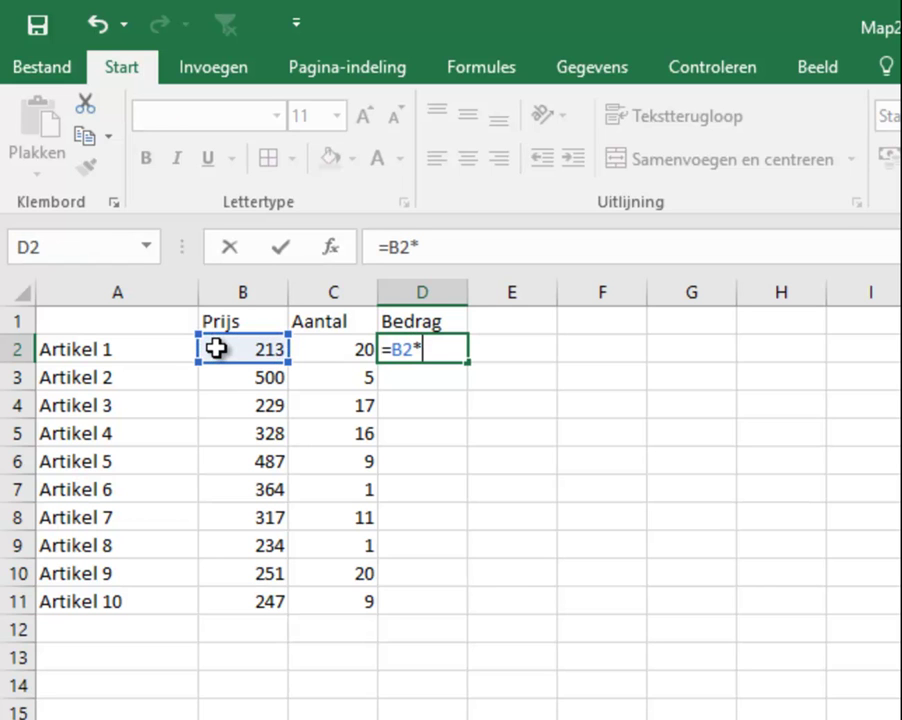
click(341, 347)
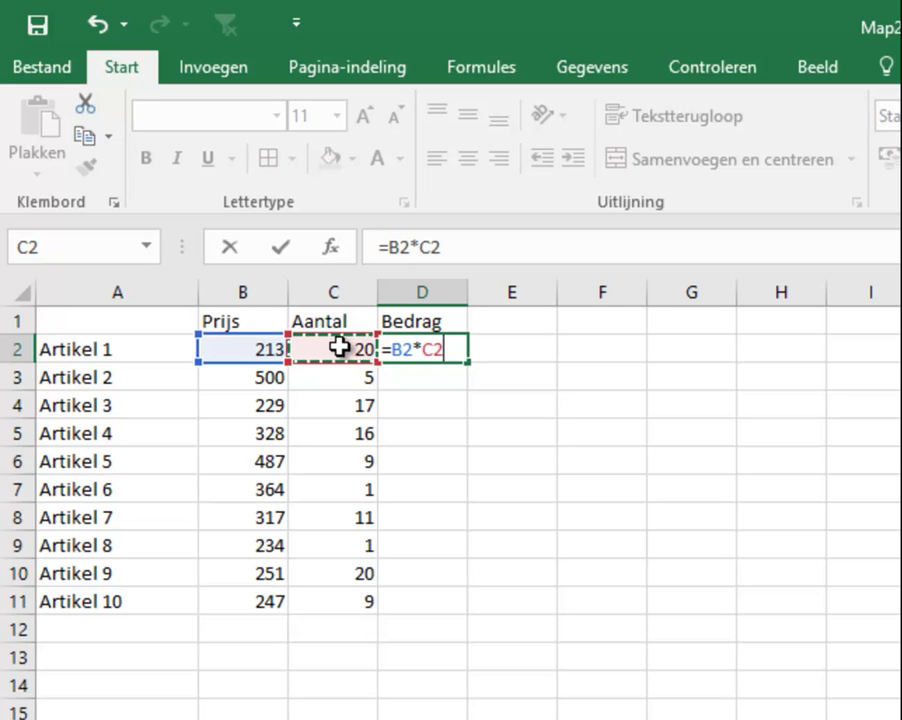
key(Return)
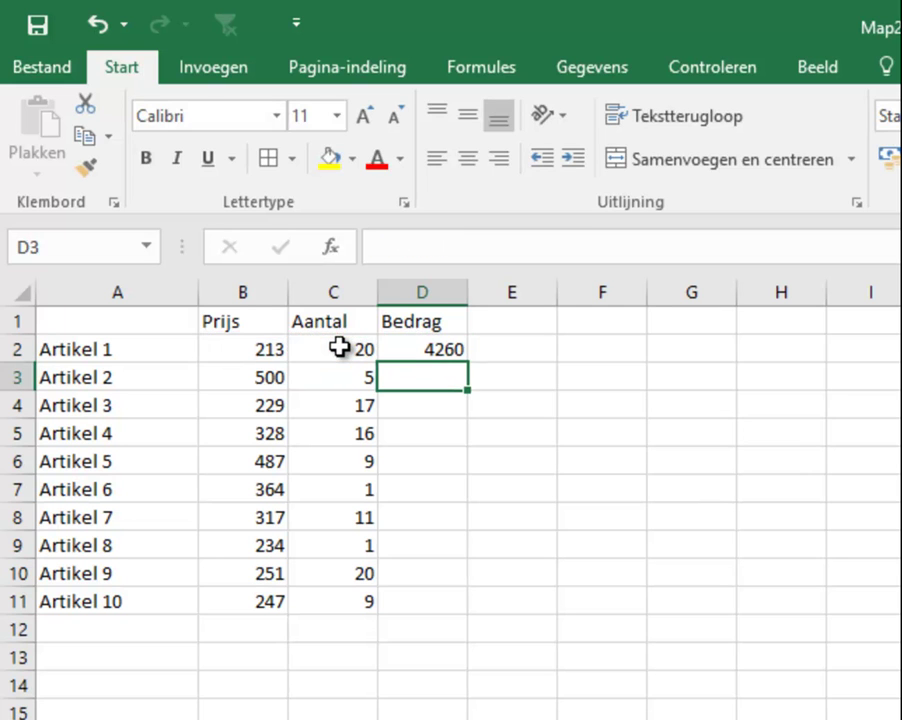
click(427, 346)
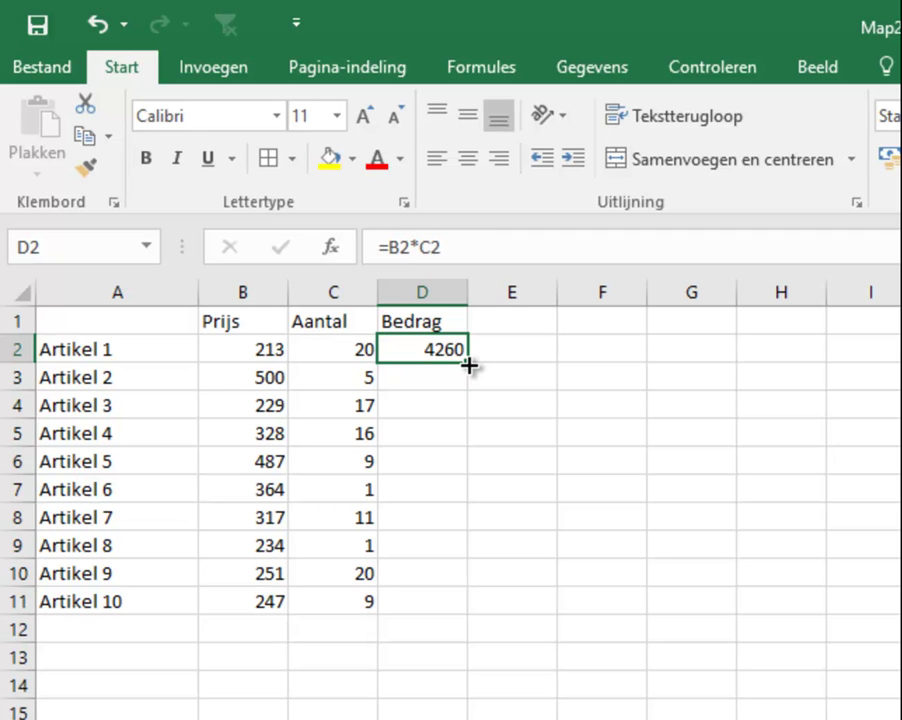
- Copy the D2 price-times-quantity formula down through D11 for all ten articles
drag(469, 366, 463, 606)
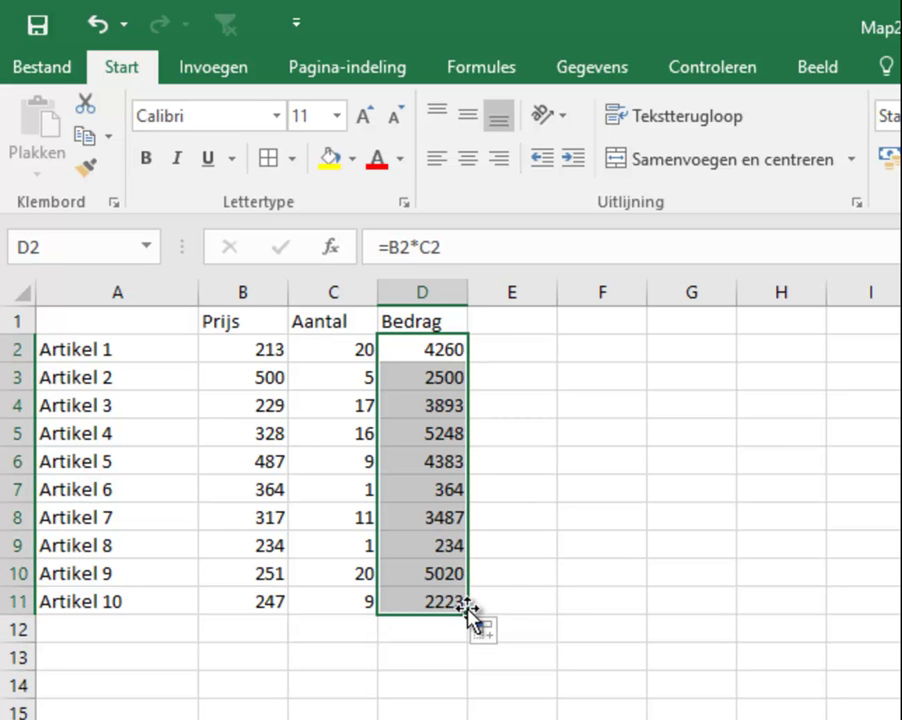
click(505, 597)
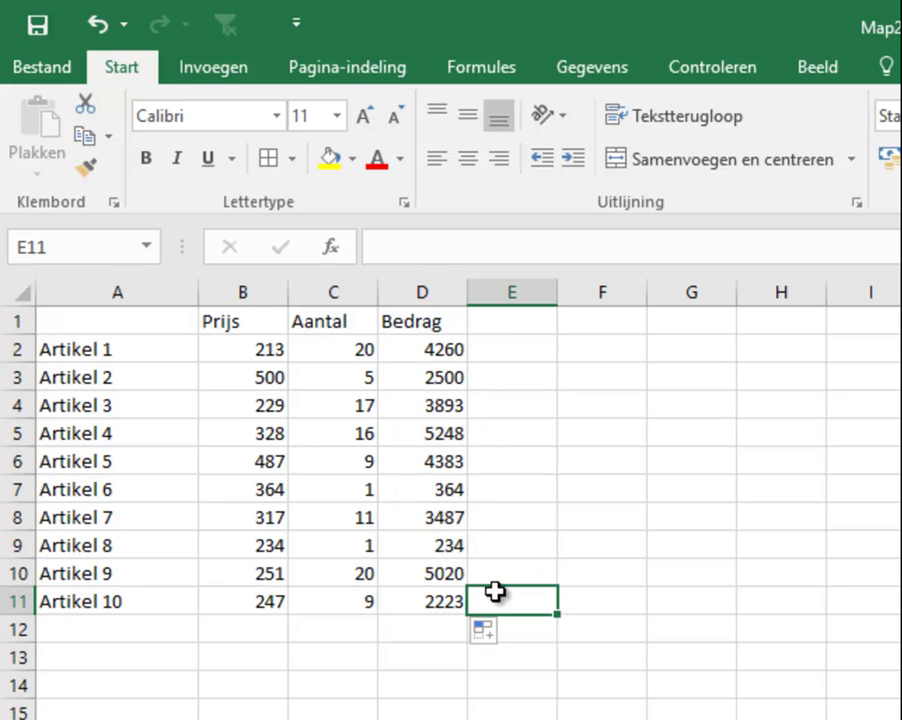
click(427, 351)
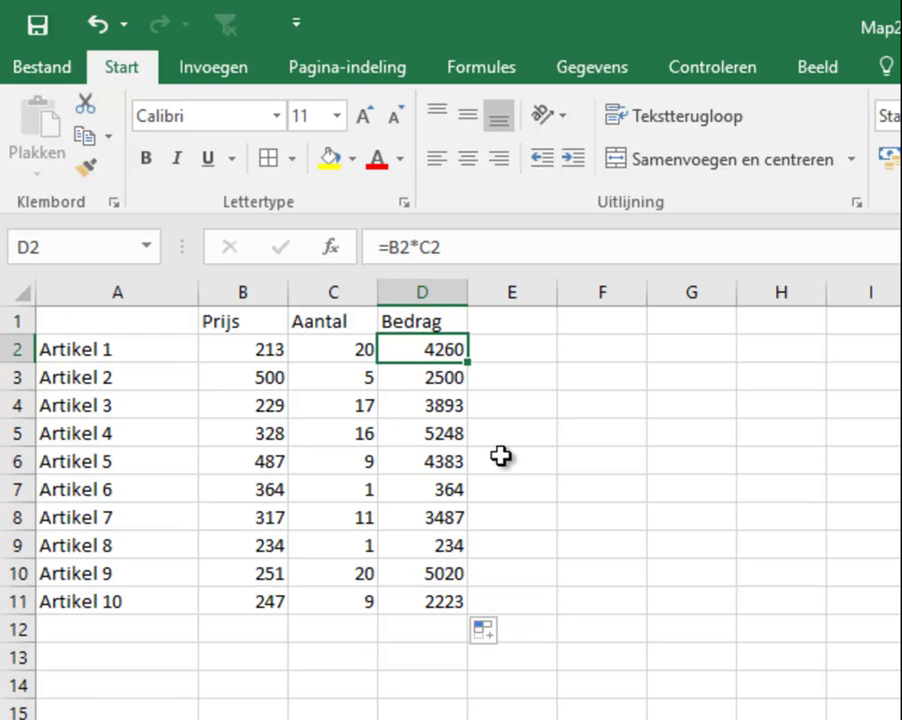
click(423, 373)
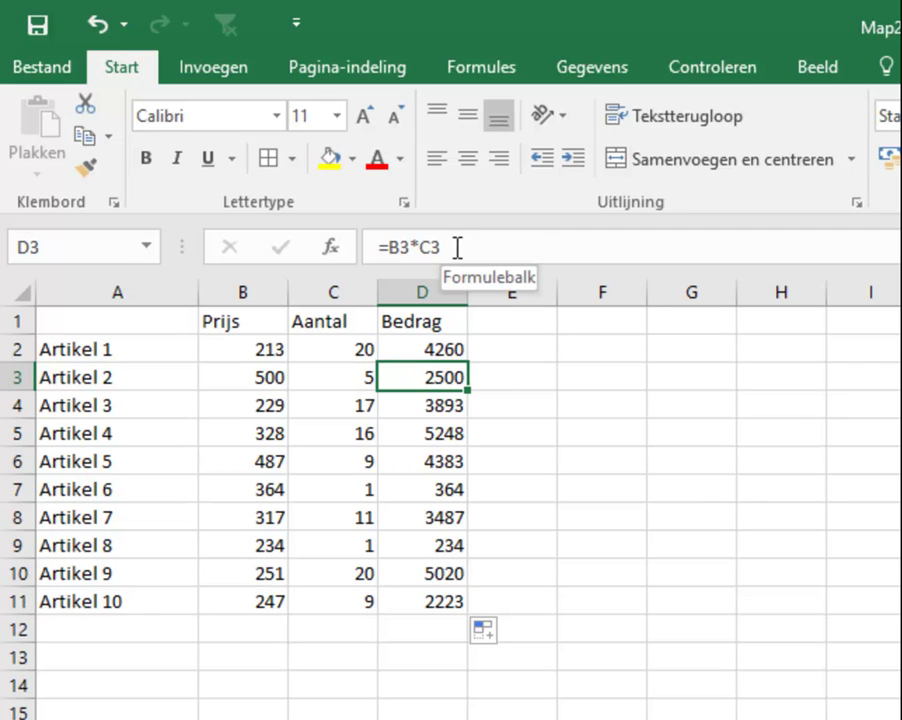
click(433, 405)
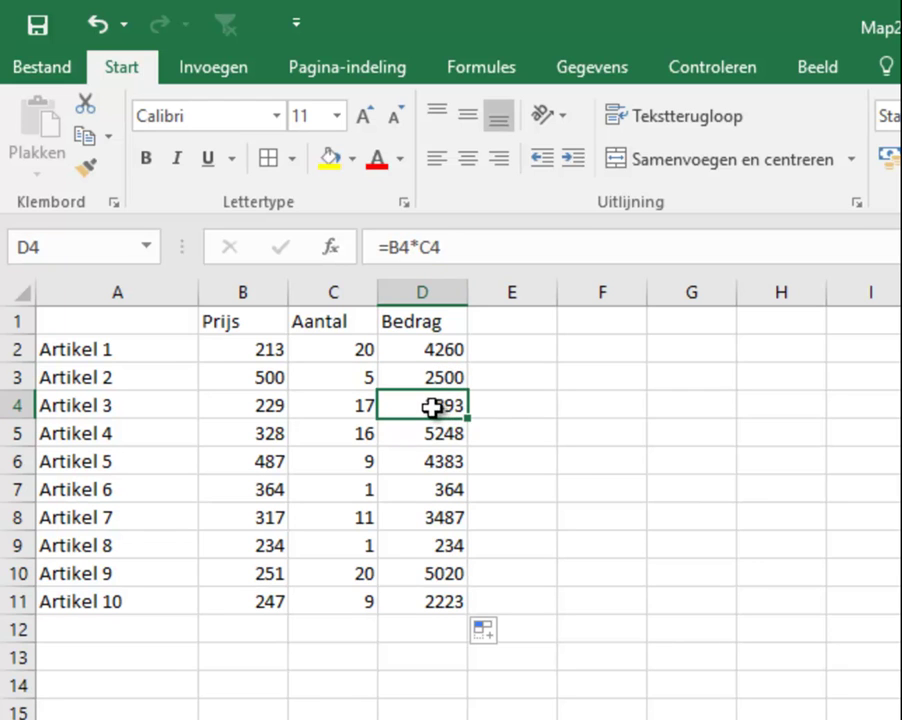
click(423, 600)
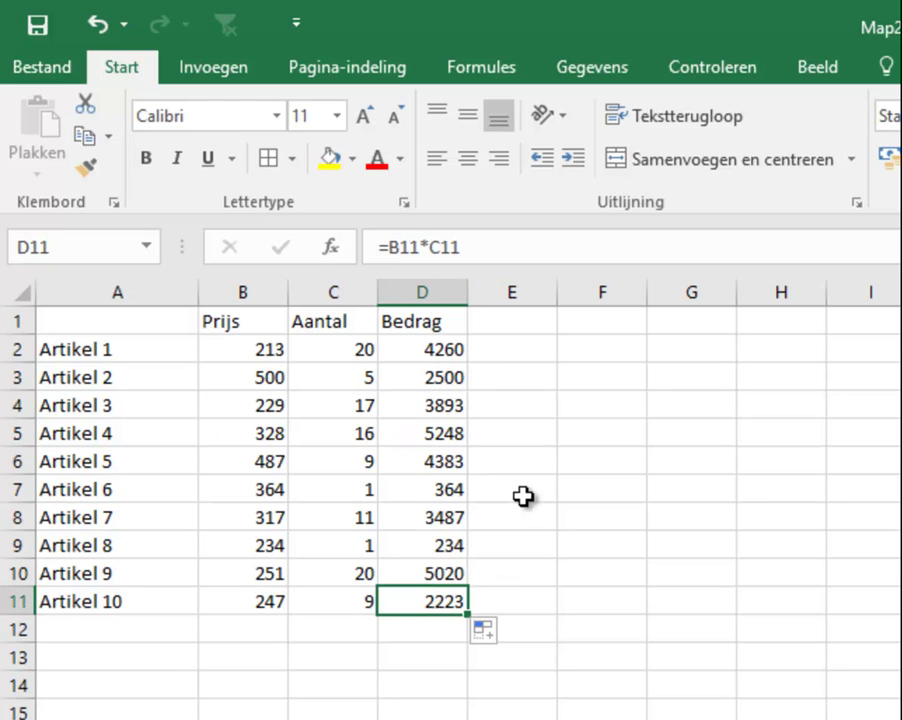
click(522, 436)
drag(437, 349, 423, 600)
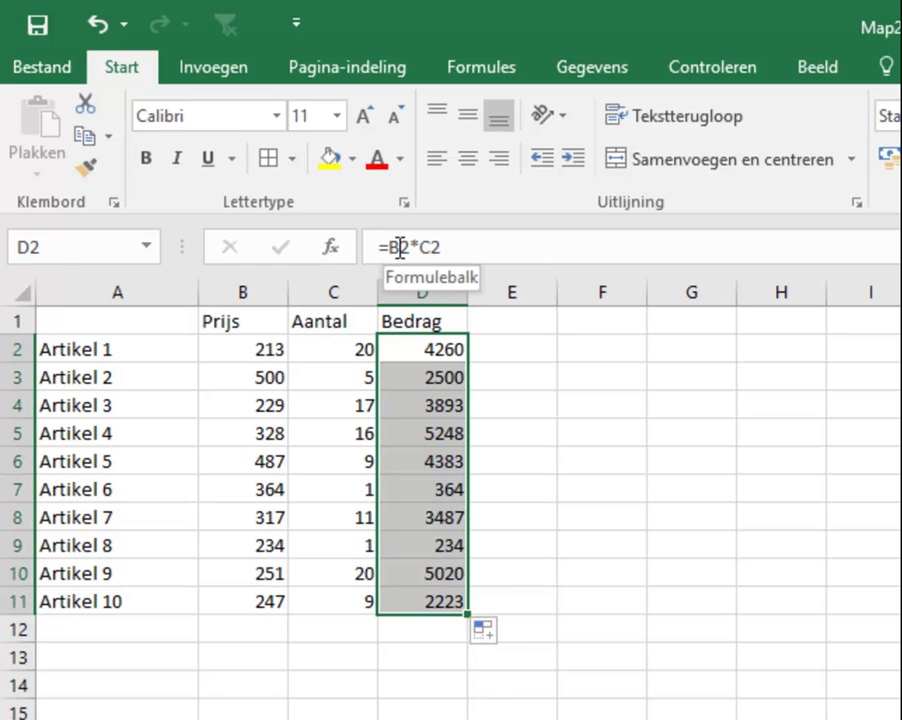
click(424, 403)
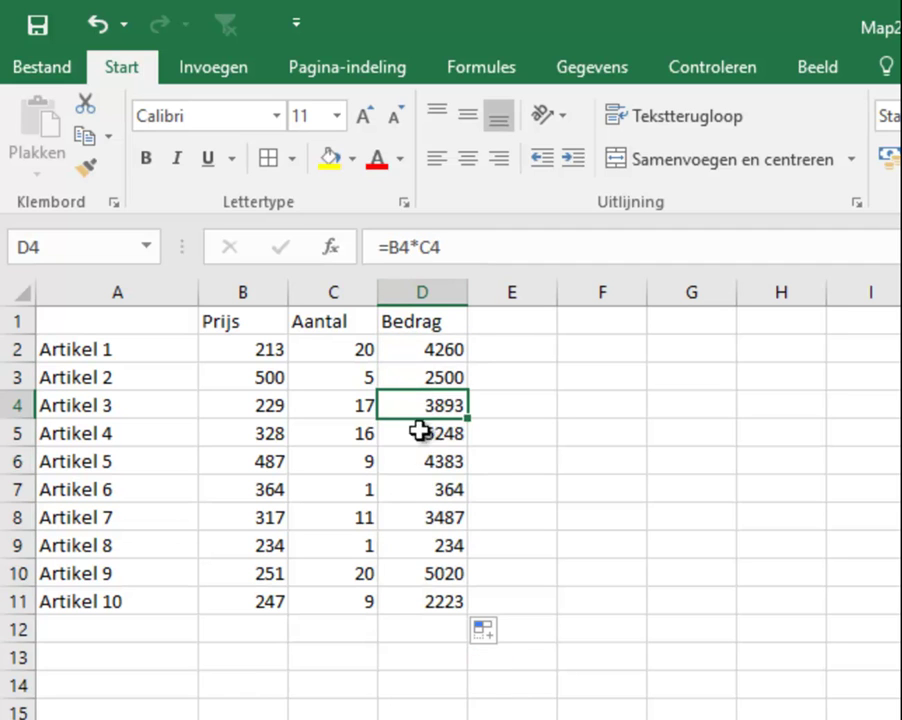
click(416, 460)
click(413, 515)
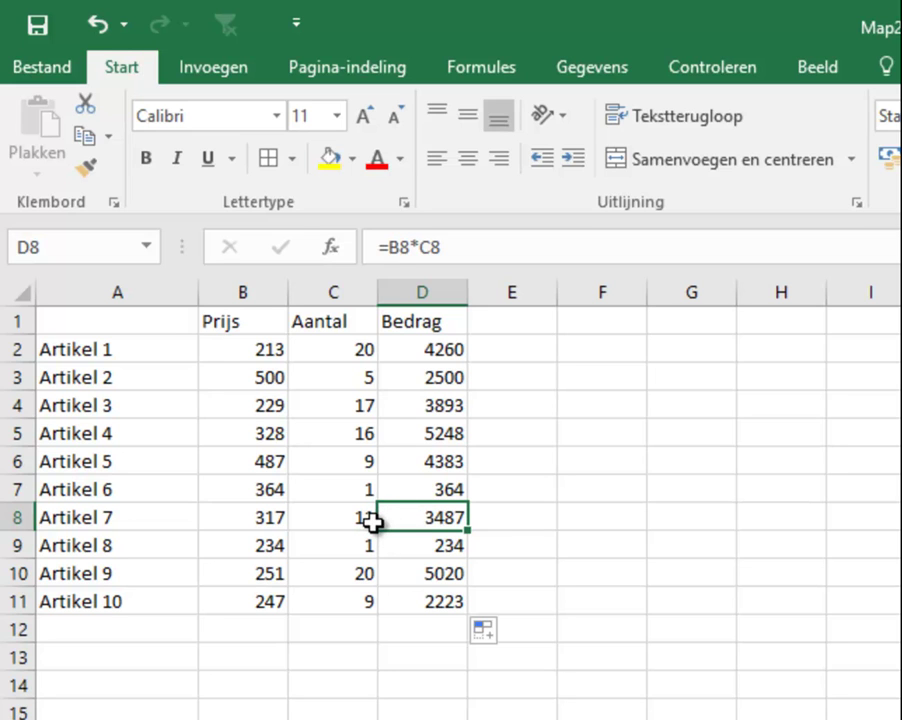
click(336, 628)
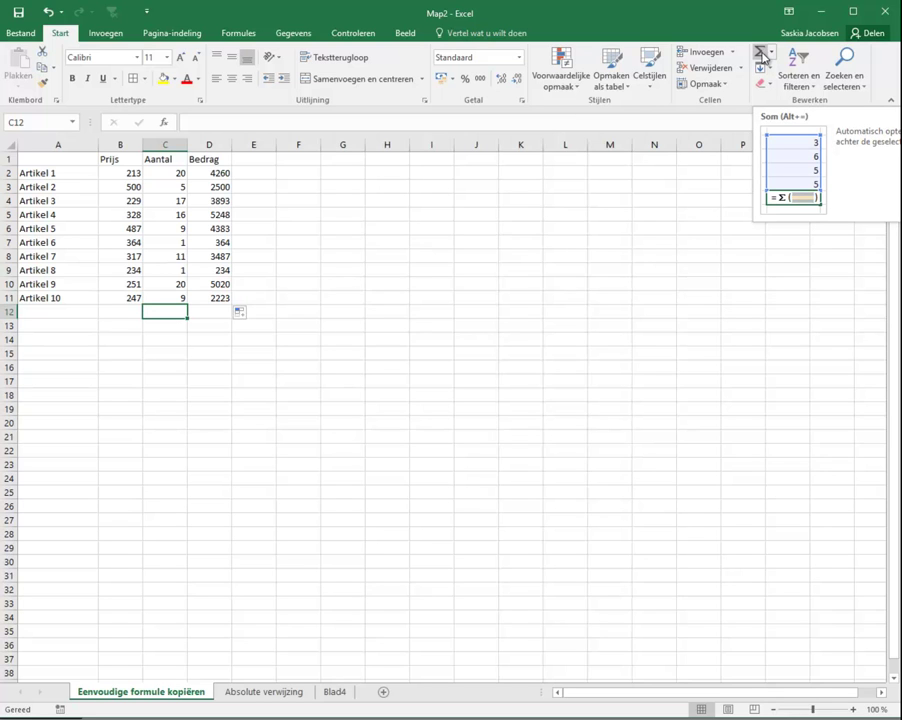
- Use AutoSum in C12 to total quantities C2:C11, giving 109
click(762, 57)
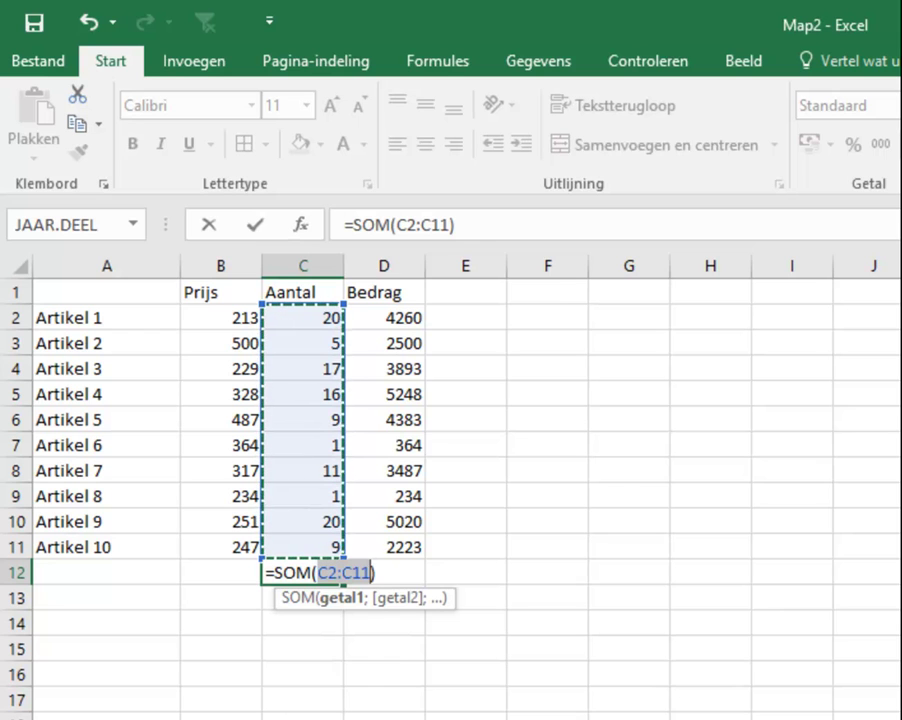
key(Return)
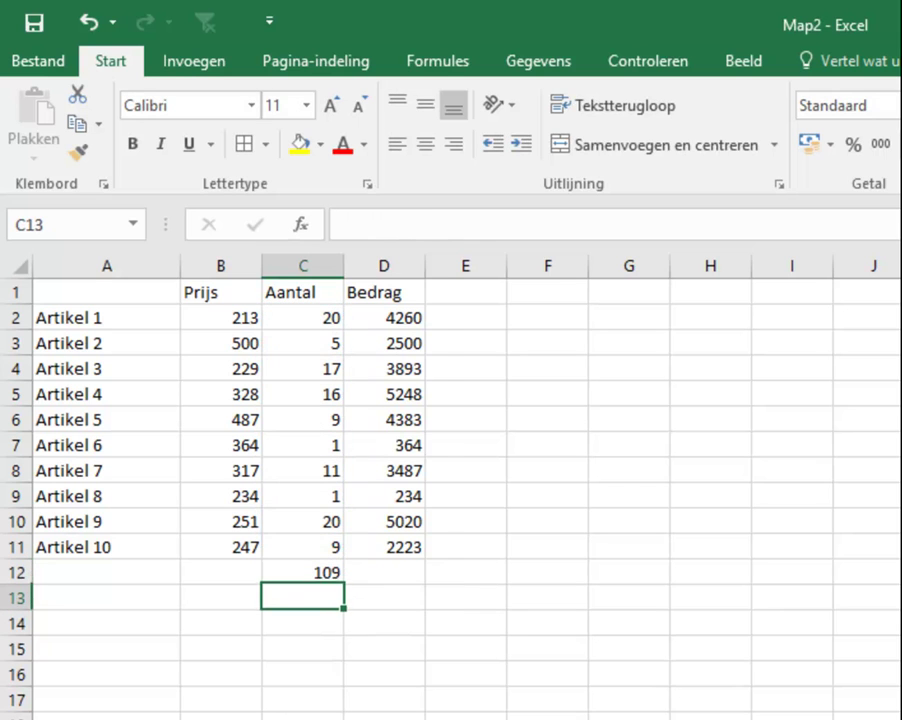
click(296, 571)
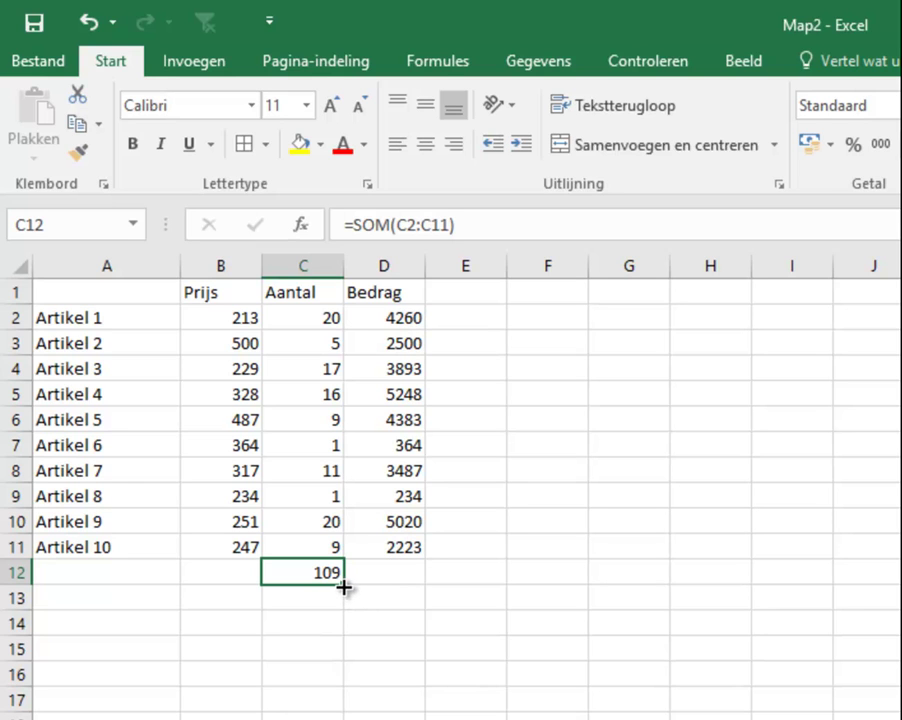
- Copy the total formula across into D12 so it sums Bedrag to 31612
drag(343, 587, 415, 586)
click(306, 571)
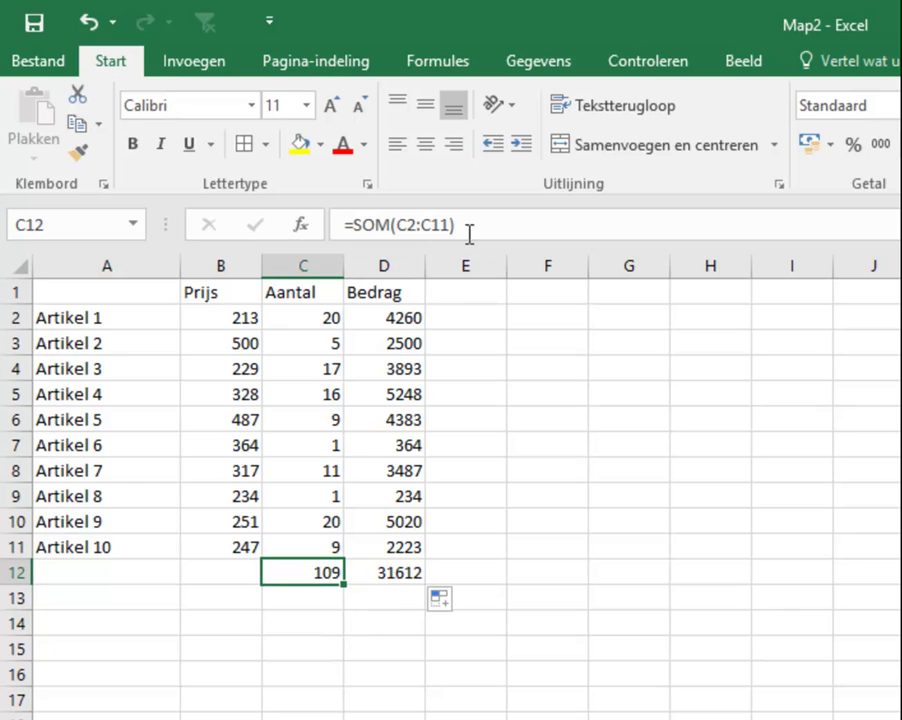
click(396, 572)
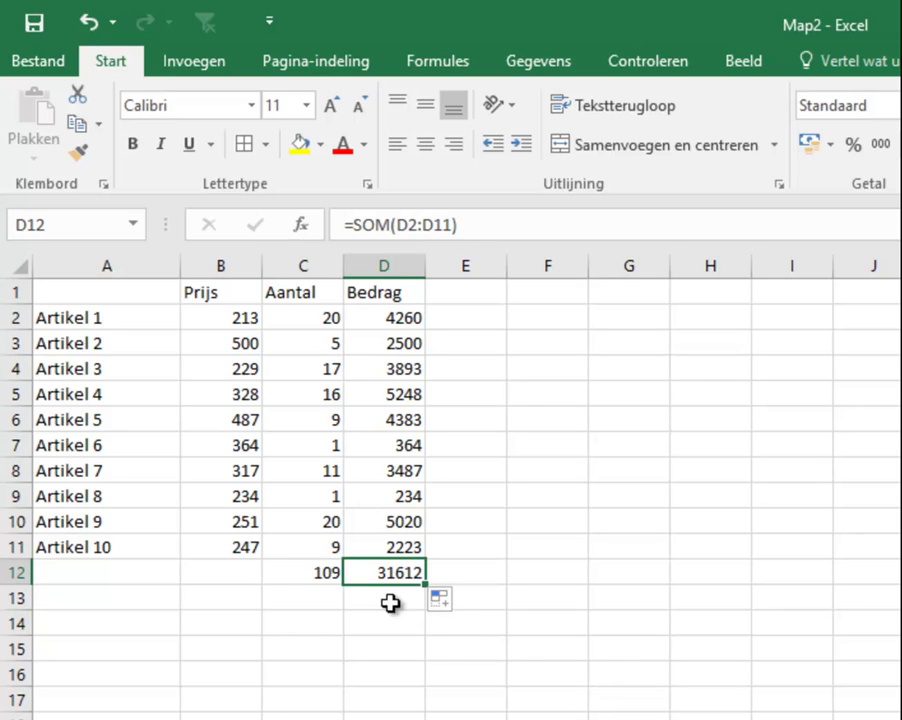
- Review the C12 and D12 totals, then go to the Absolute verwijzing sheet
drag(312, 573, 405, 572)
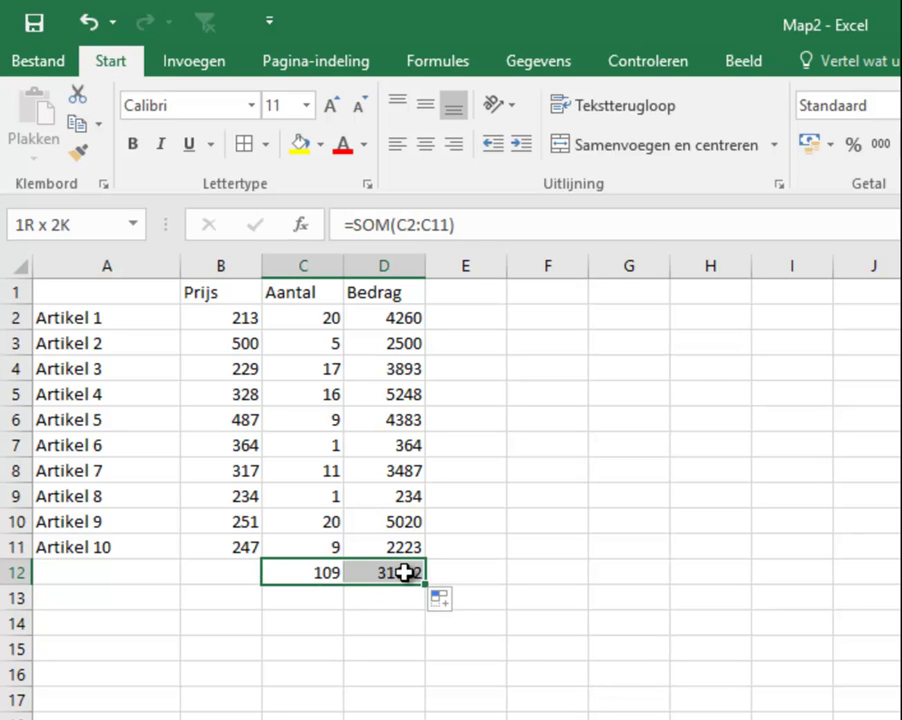
drag(306, 263, 723, 268)
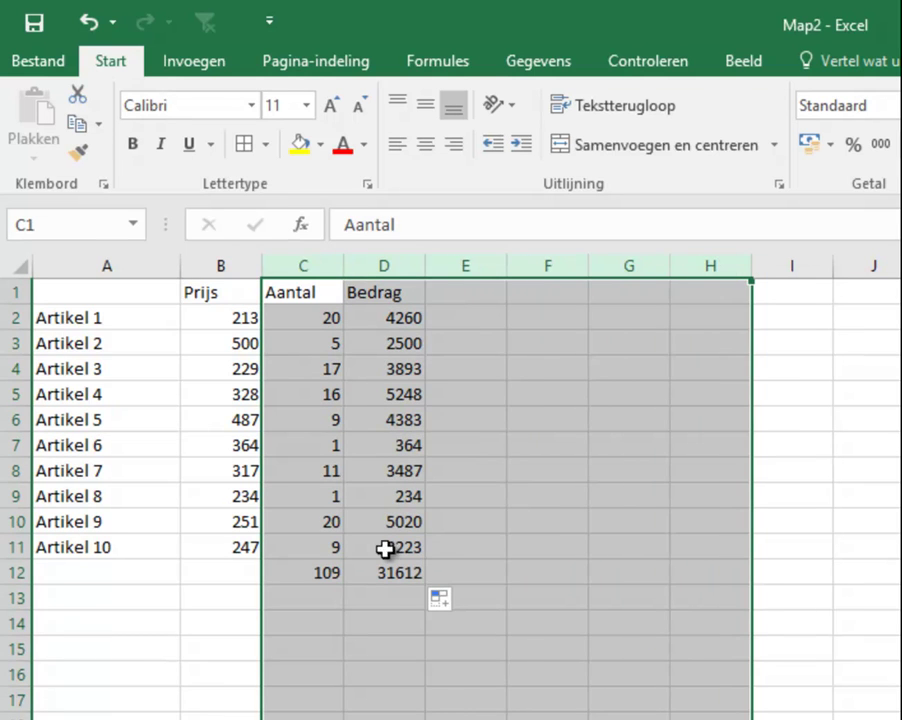
click(313, 571)
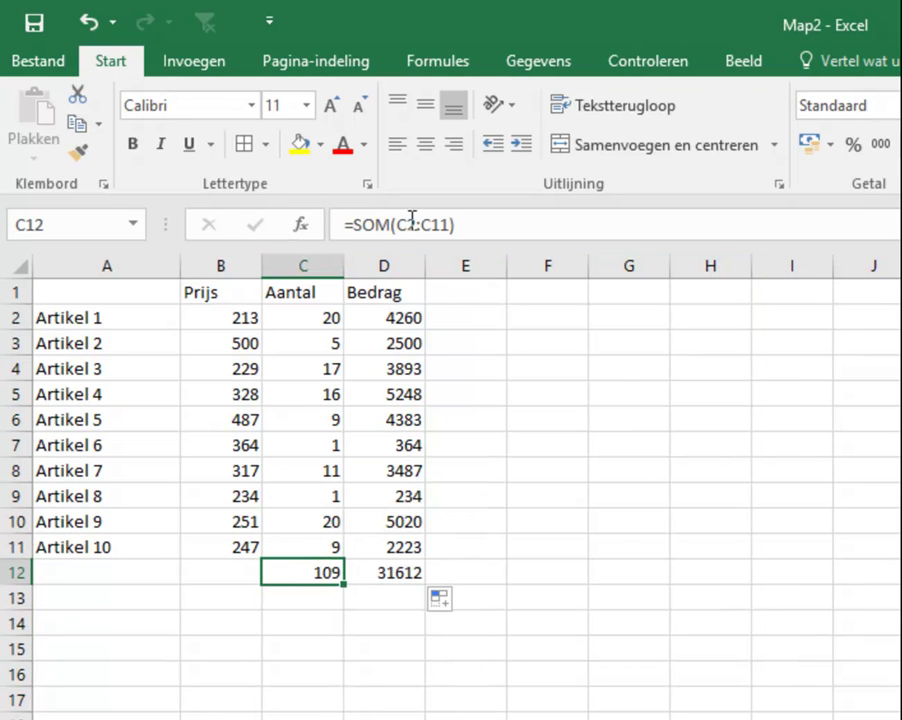
click(383, 569)
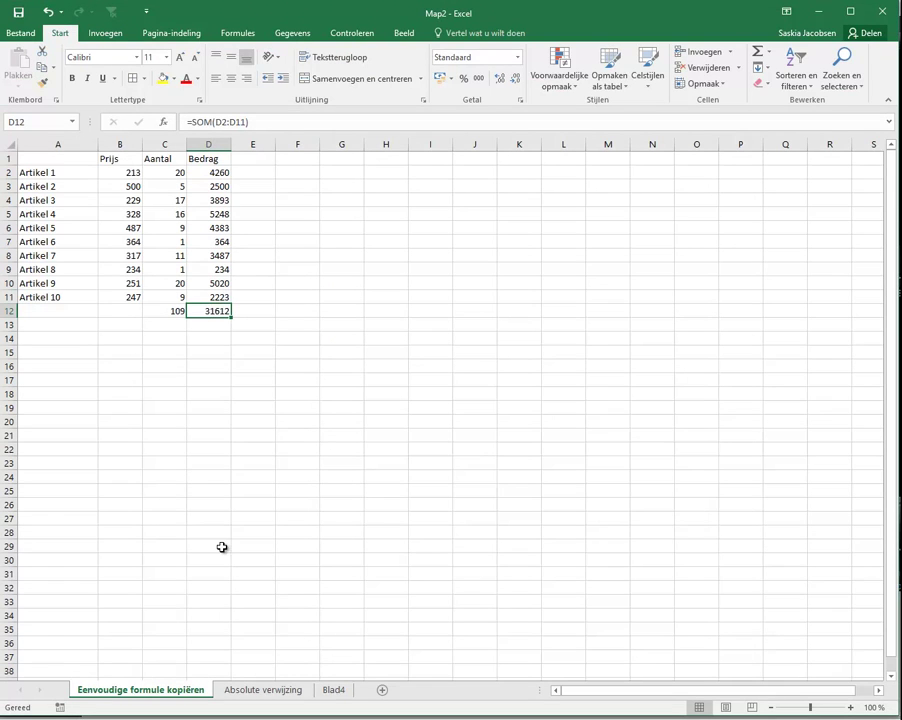
click(272, 692)
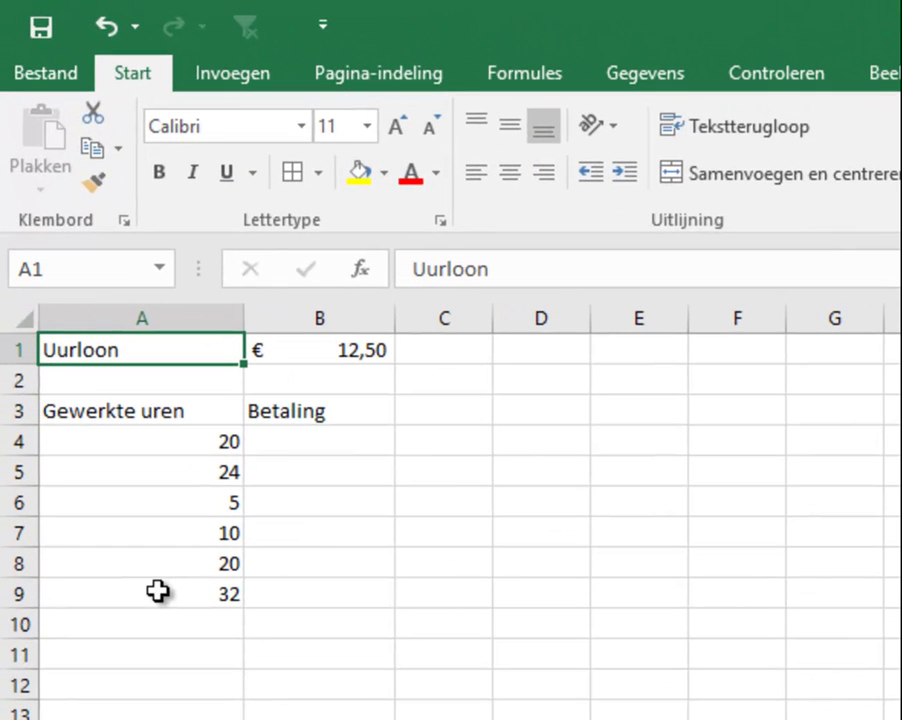
- Enter =A4*B1 in B4 so the first Betaling shows € 250,00
click(334, 348)
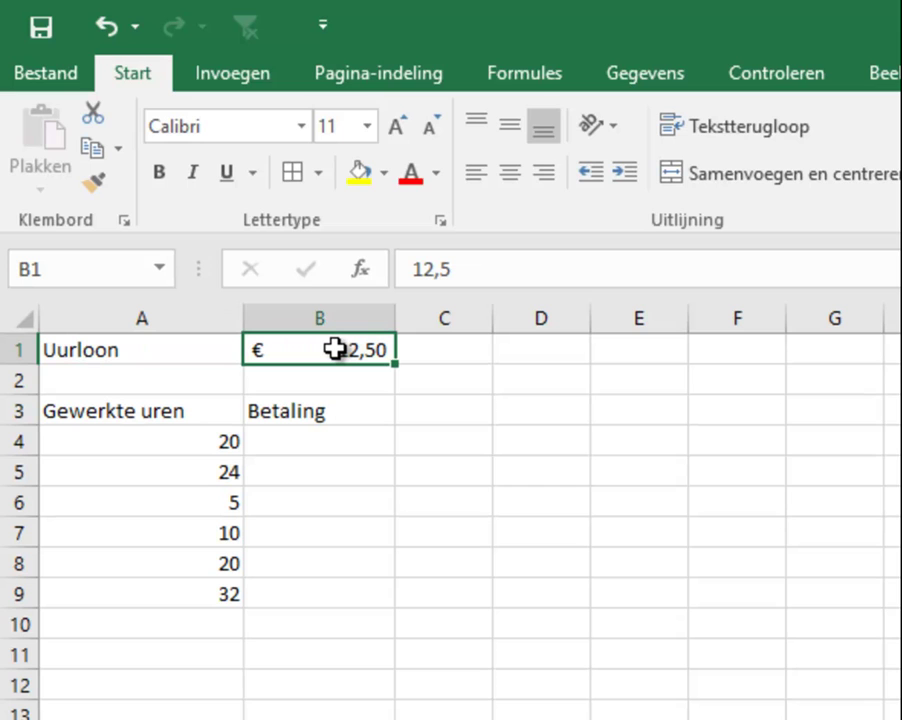
drag(171, 441, 172, 596)
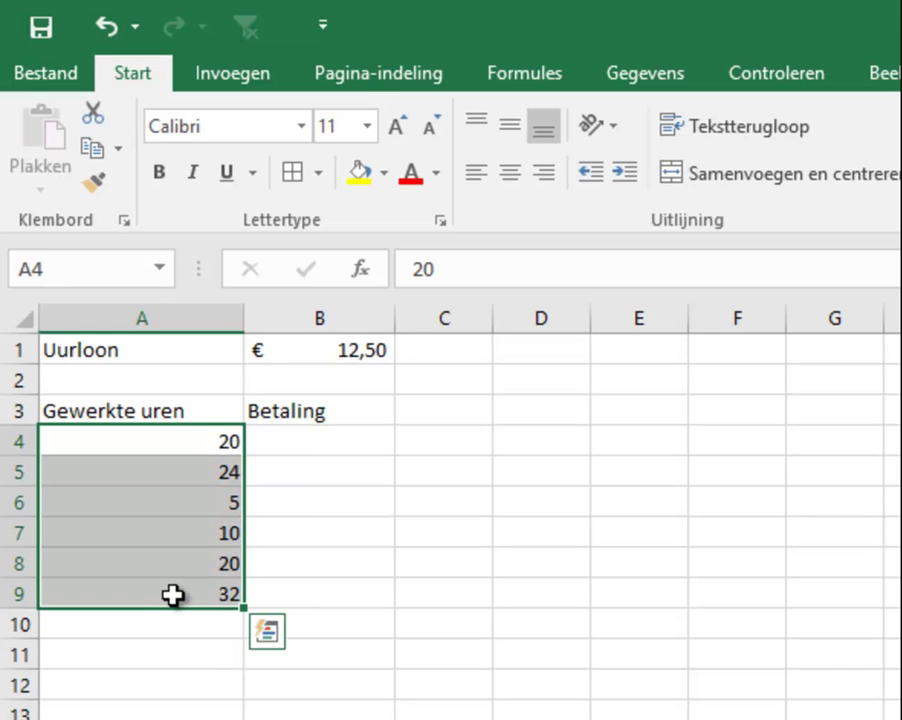
click(345, 434)
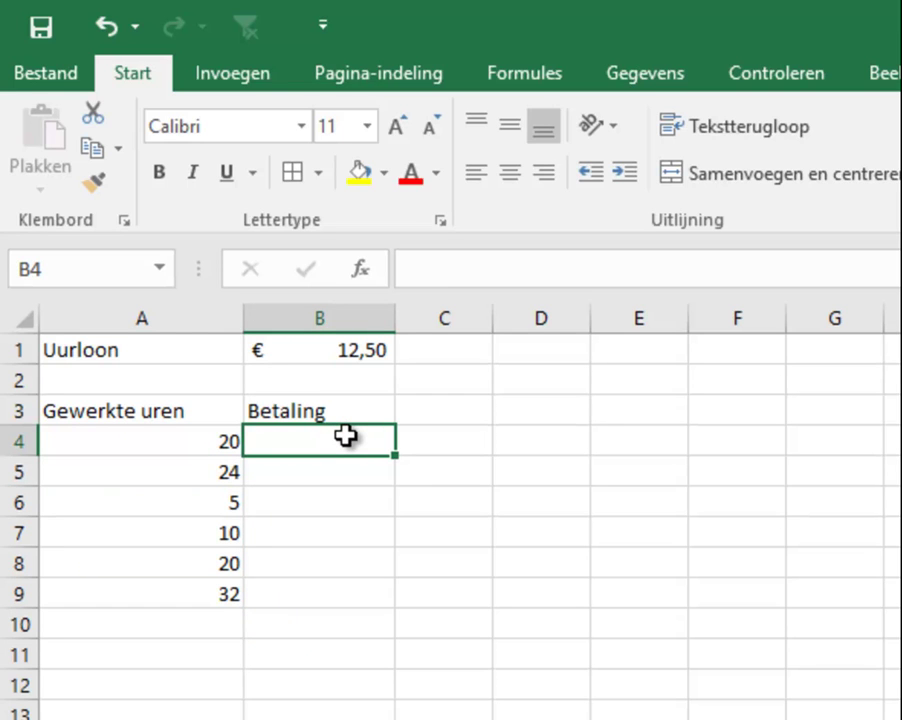
text(=)
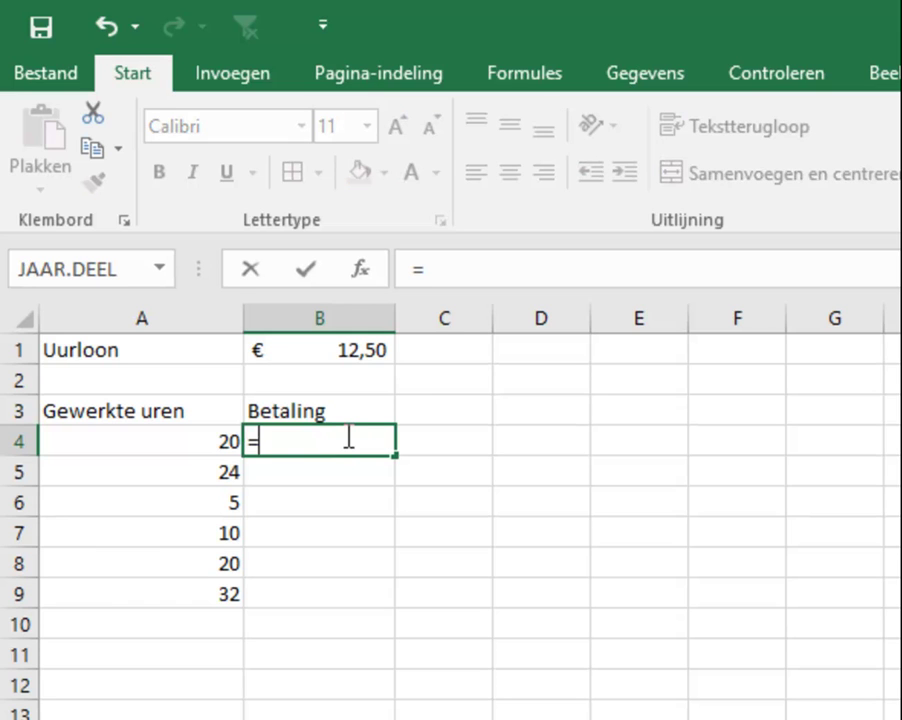
click(172, 440)
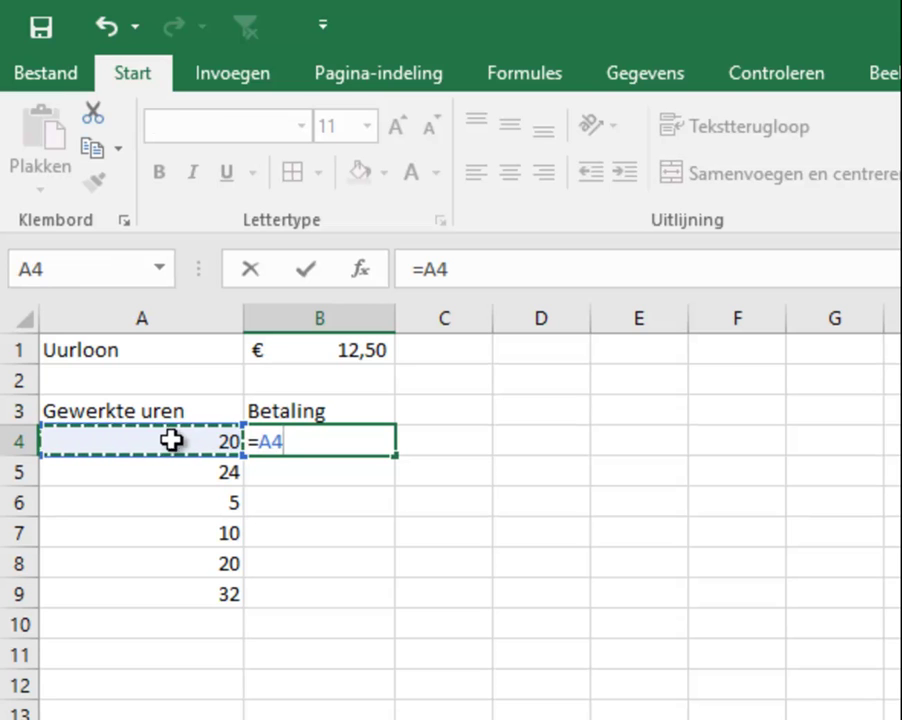
text(*)
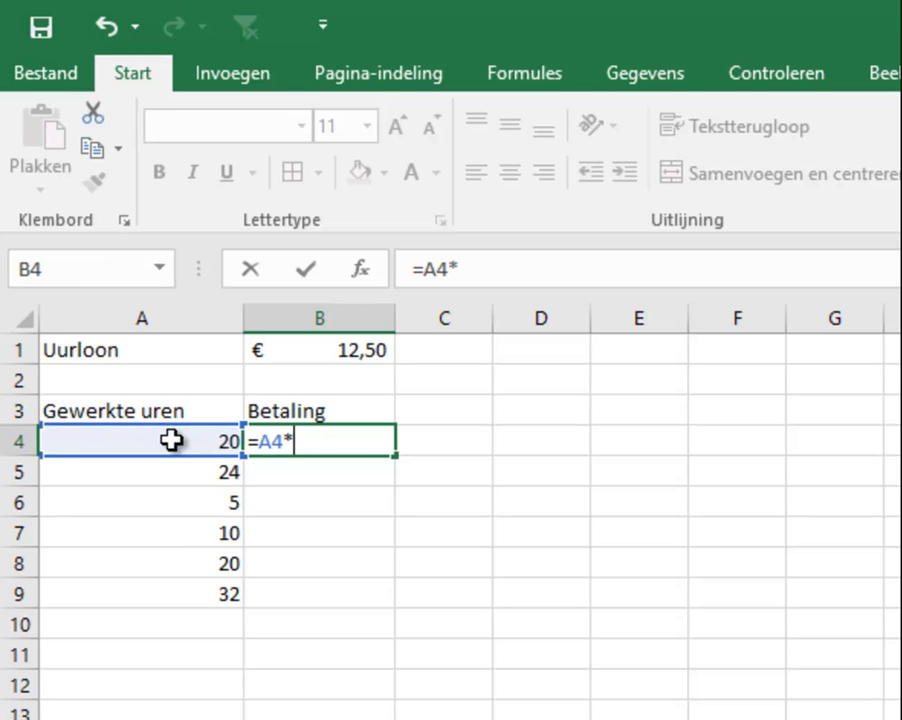
click(333, 349)
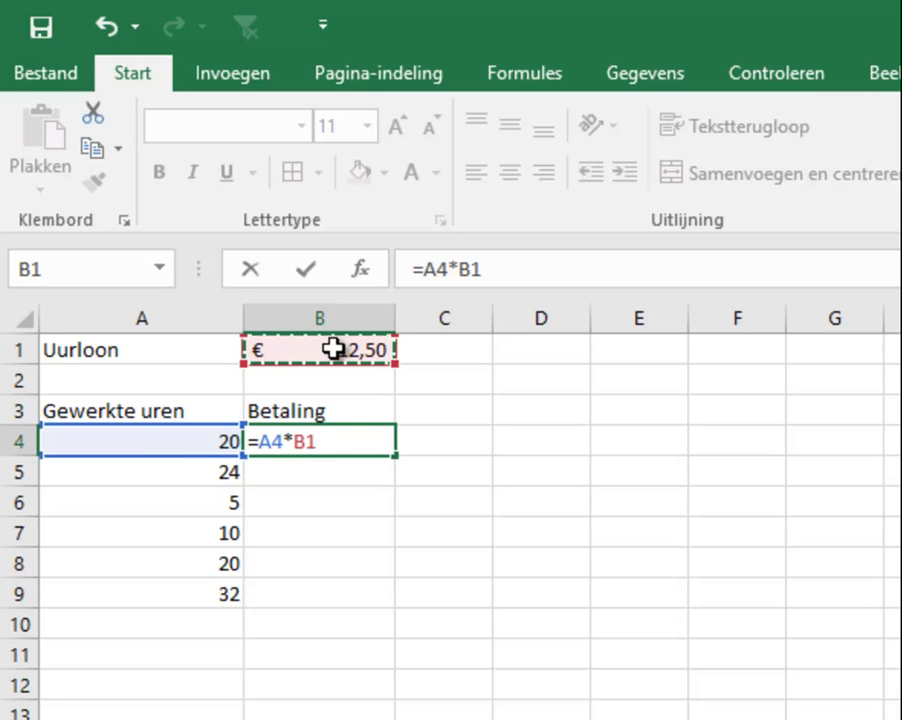
key(Return)
click(318, 439)
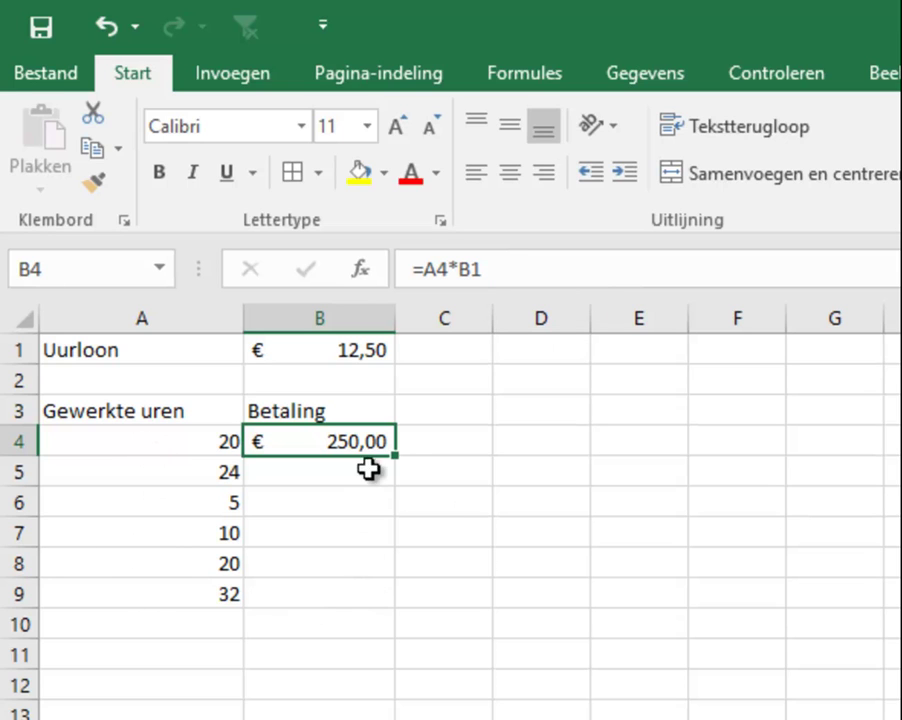
- Copy B4's formula to B9, inspect the shifted B5 formula, then clear B4:B9
drag(397, 457, 395, 608)
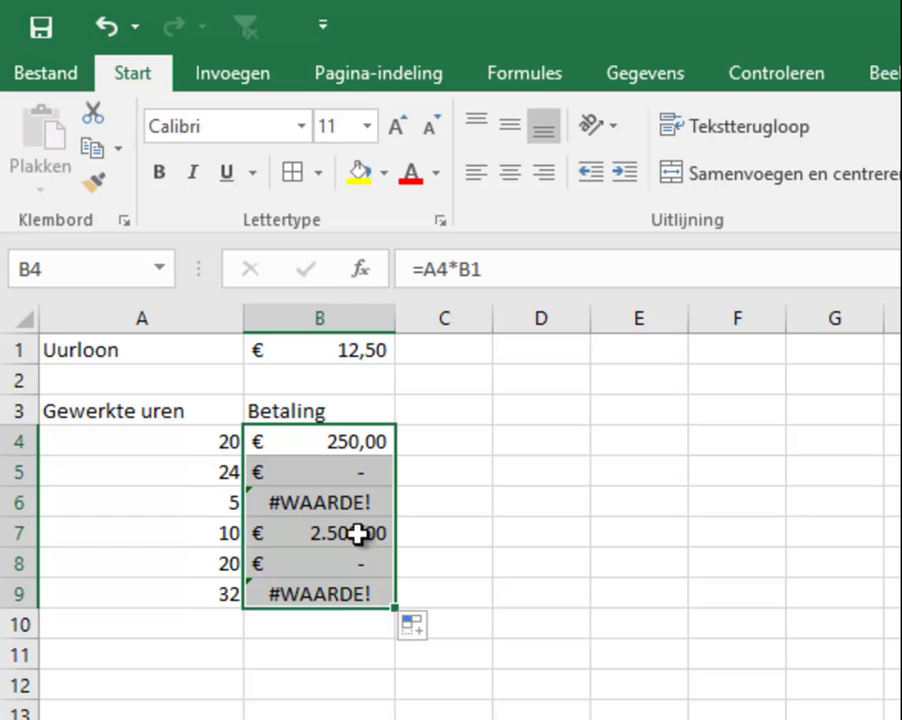
drag(334, 466, 330, 469)
click(330, 469)
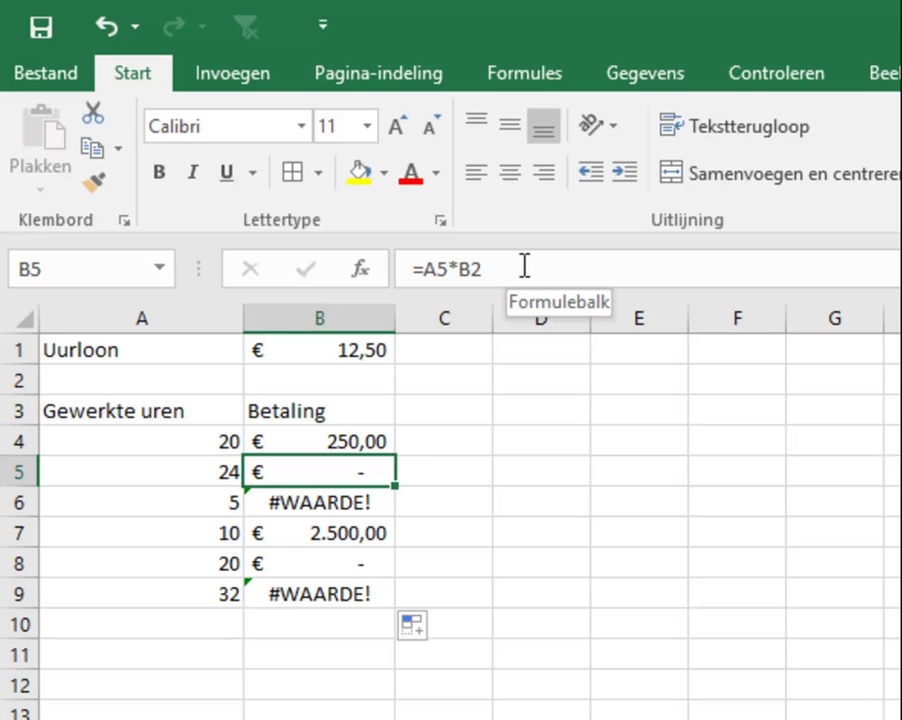
drag(318, 441, 332, 598)
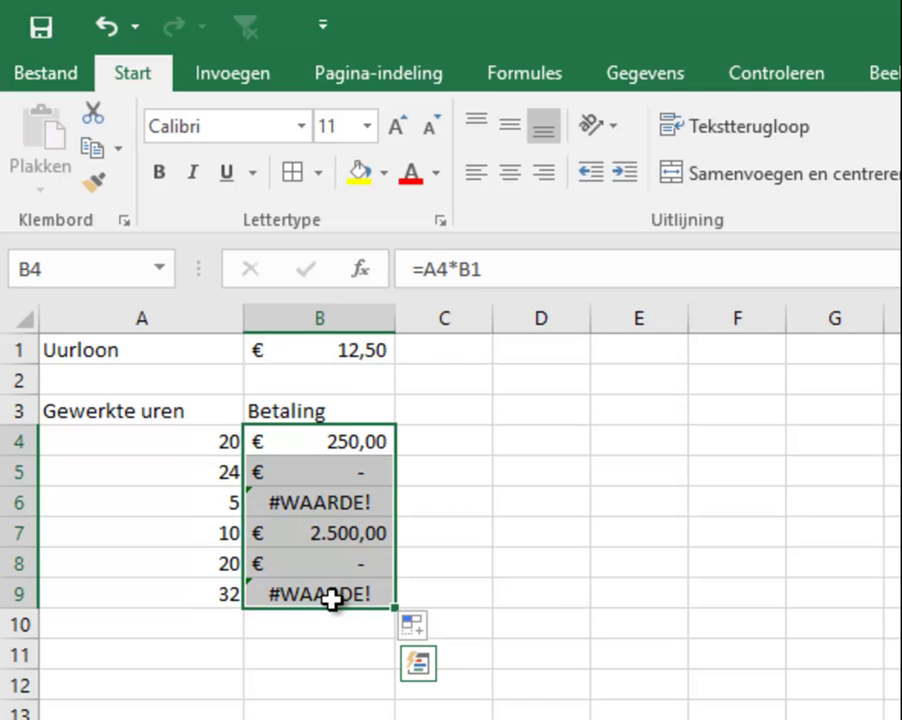
key(Delete)
- Rebuild B4 as =A4*$B$1, locking the hourly wage reference with $ signs
click(346, 440)
text(=)
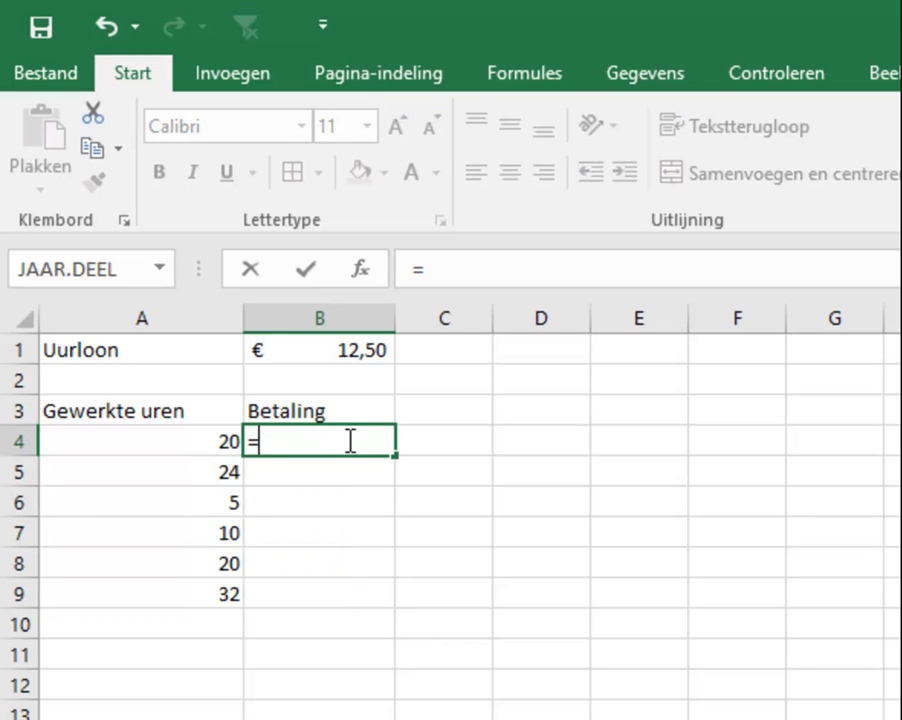
click(151, 443)
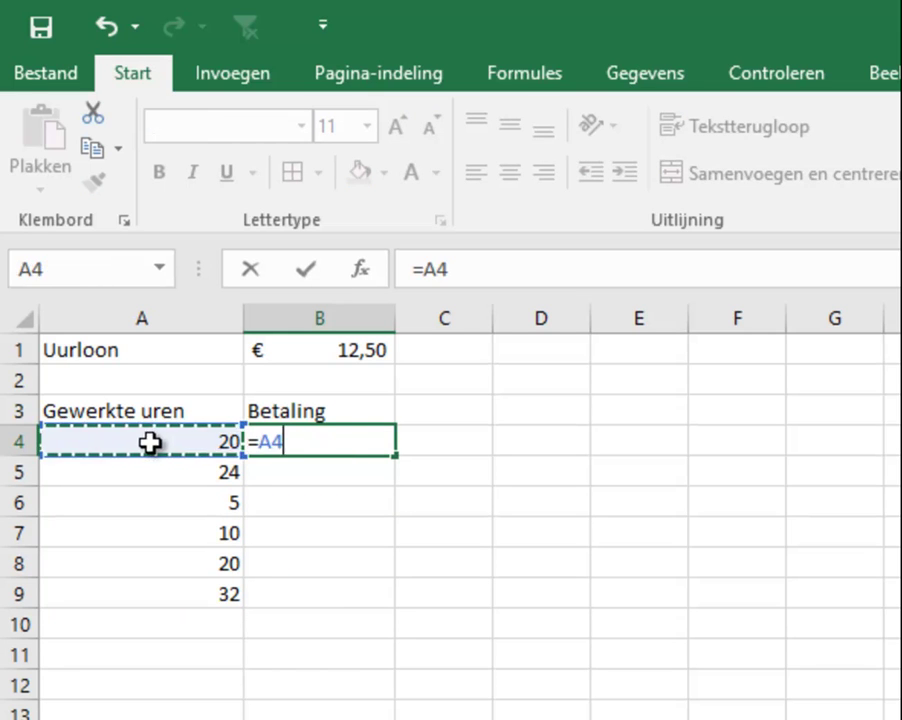
text(*)
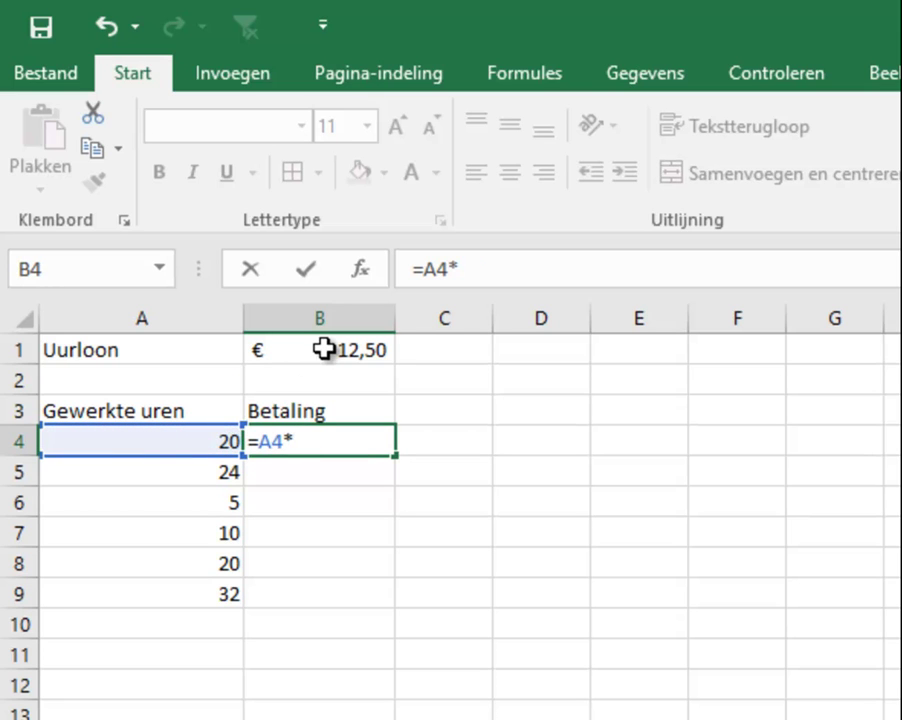
click(322, 349)
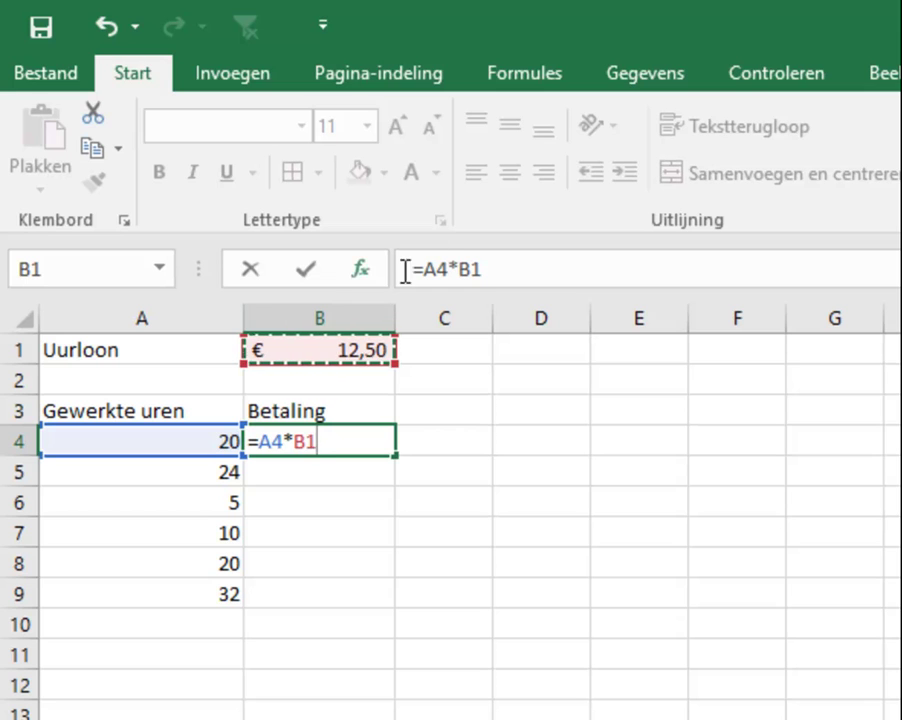
click(459, 268)
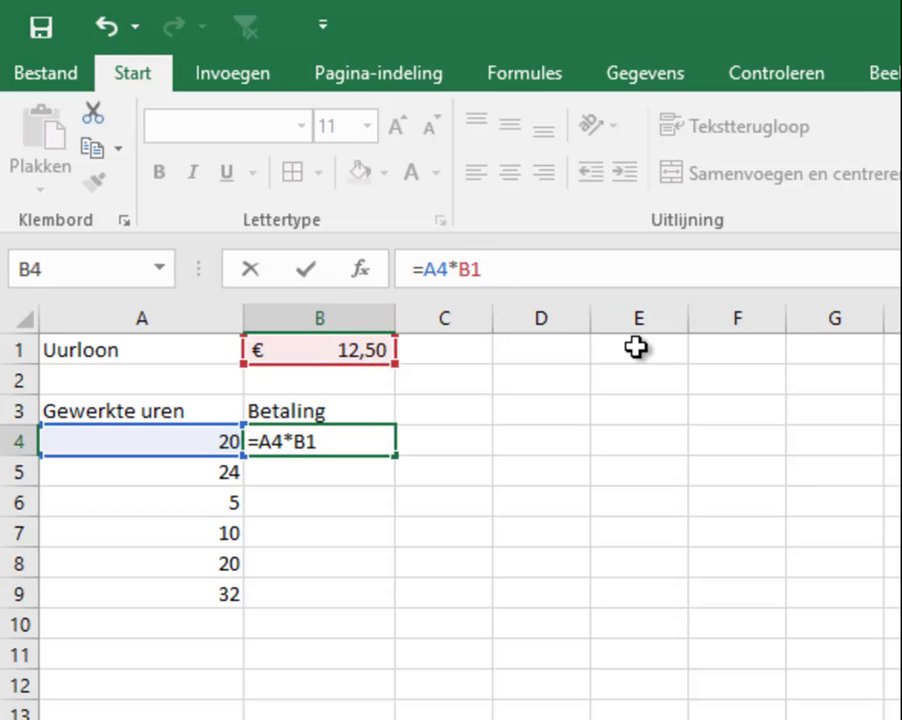
text($)
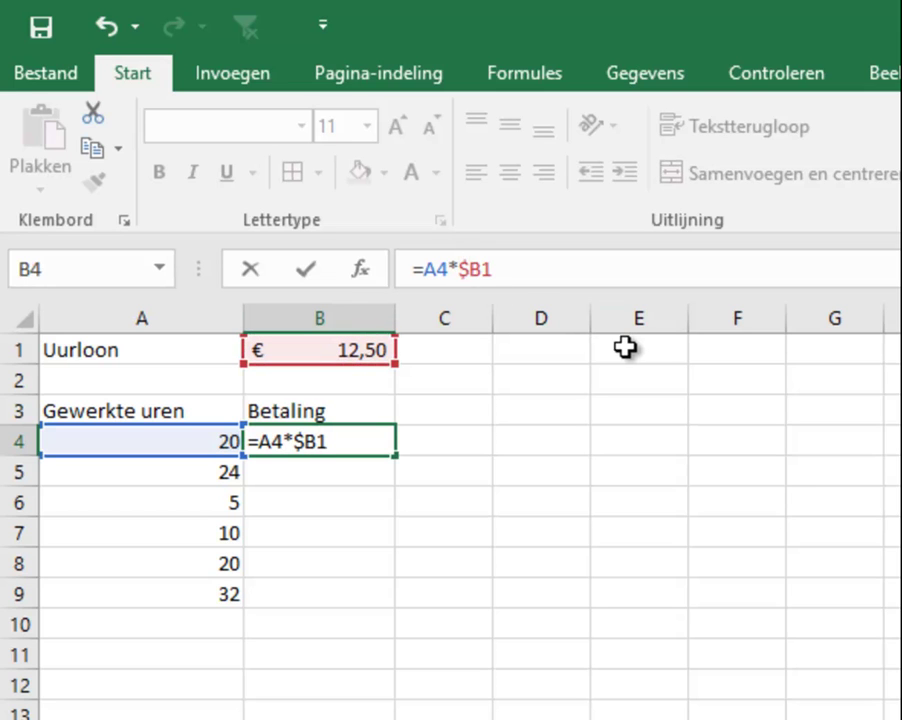
click(486, 268)
text($)
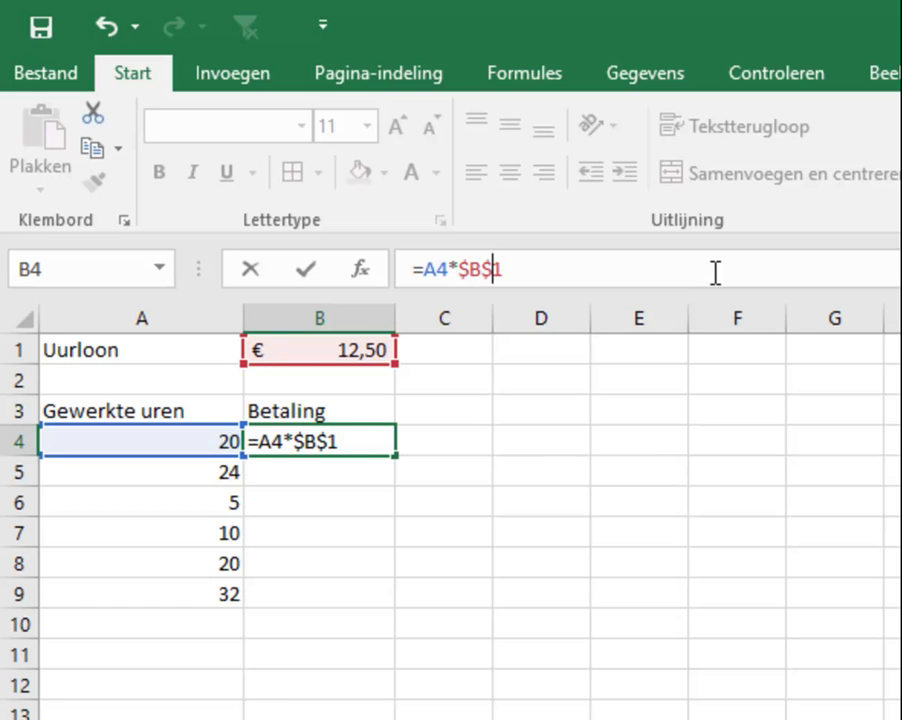
key(Return)
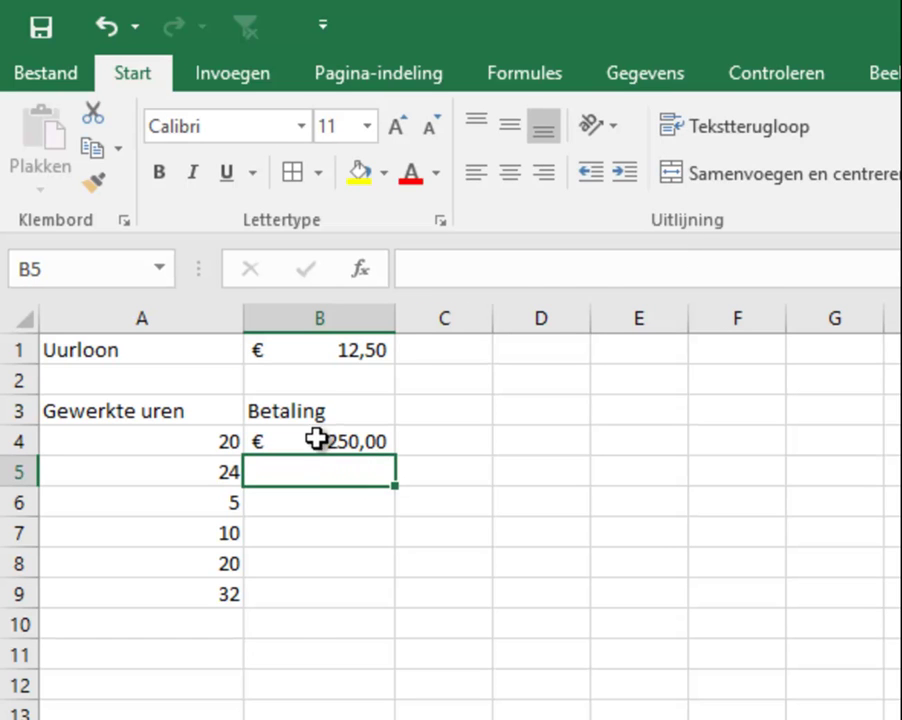
- Copy B4's =A4*$B$1 down to B9 and verify the B5 and B9 formulas
click(320, 441)
drag(397, 459, 399, 604)
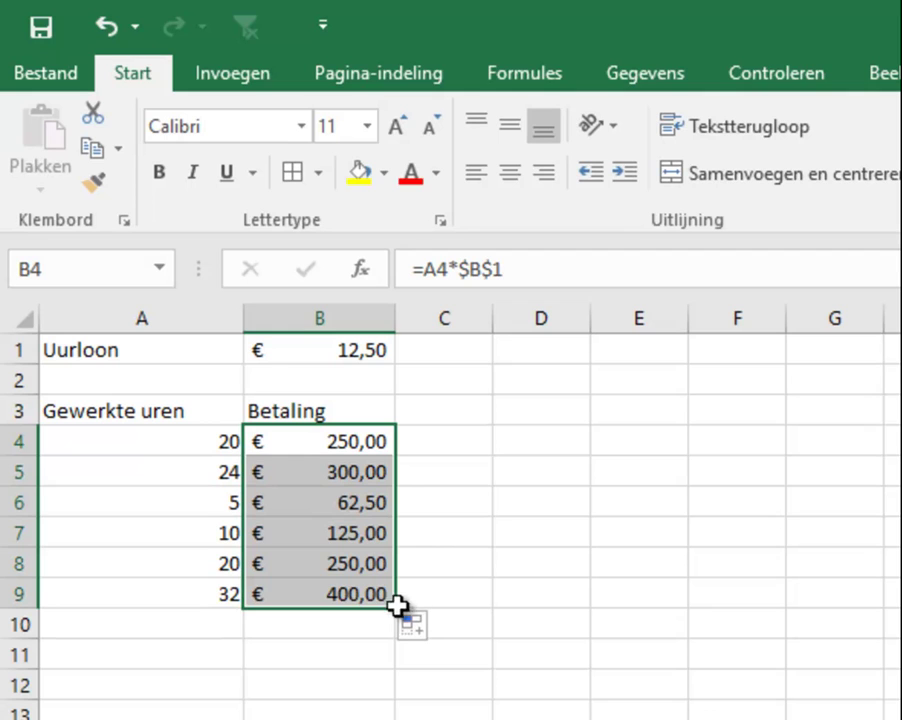
click(453, 467)
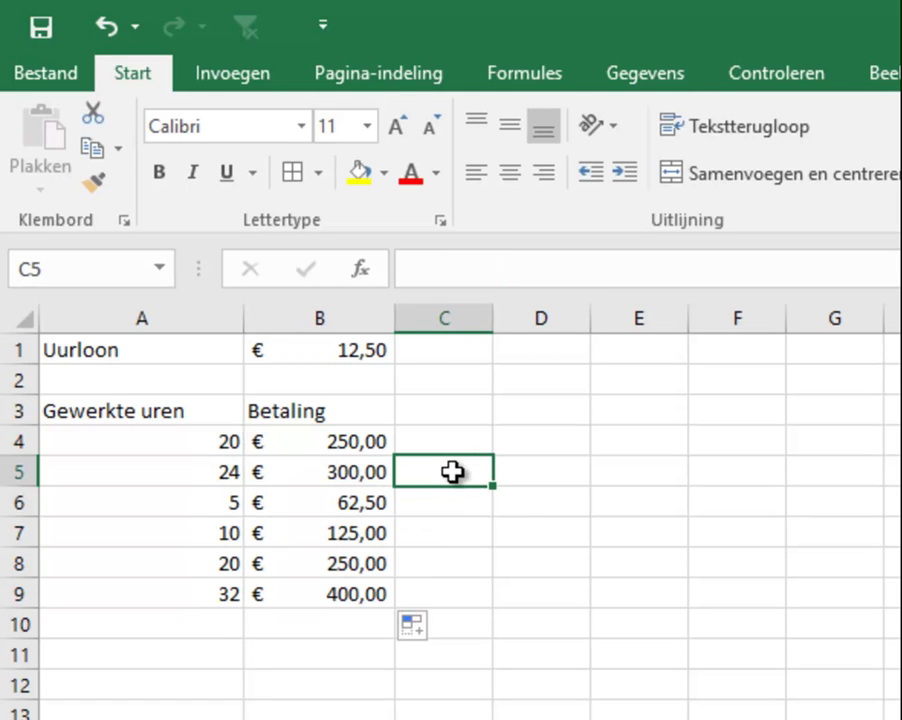
click(302, 474)
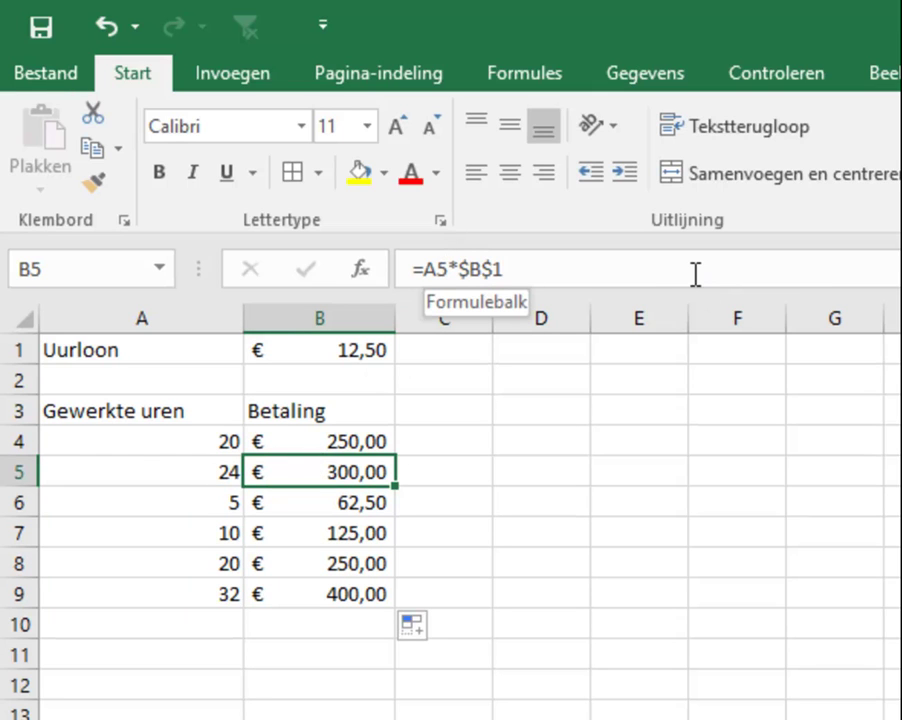
click(334, 592)
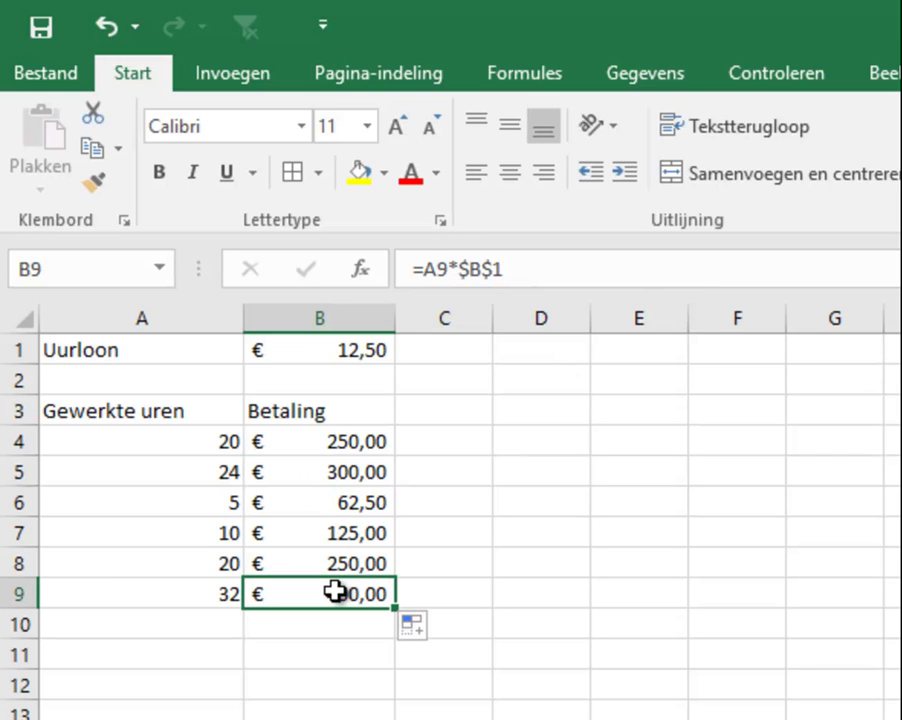